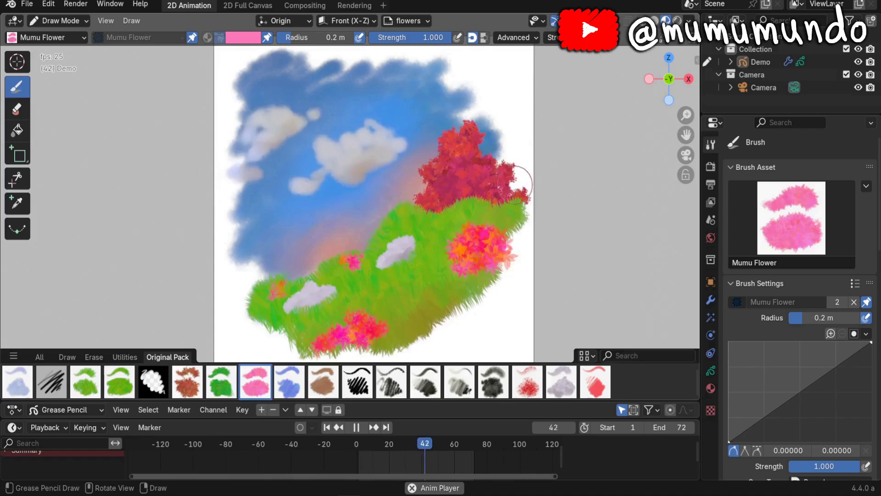
Review the stroke randomize and stabilize settings and the Preferences file path settings
click(555, 37)
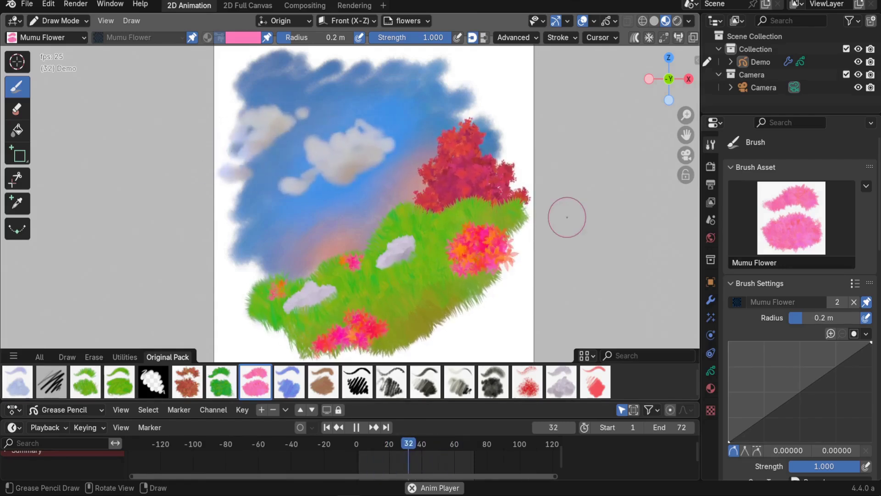
click(49, 4)
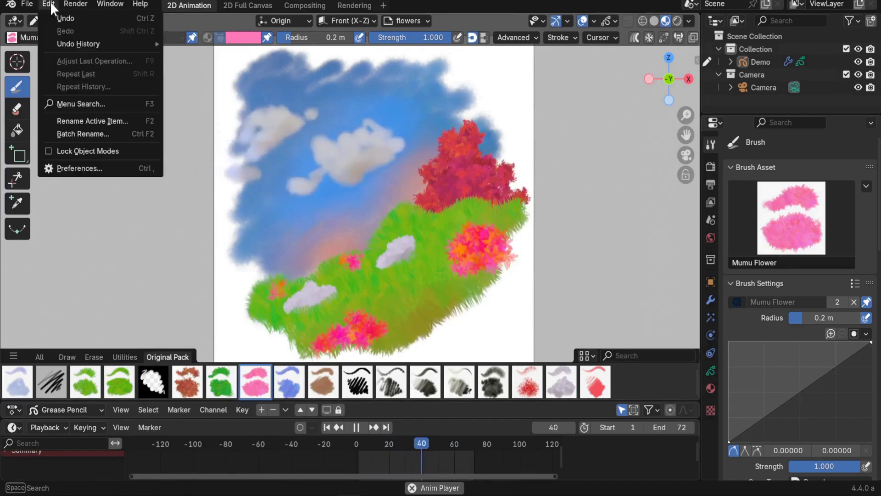
click(53, 167)
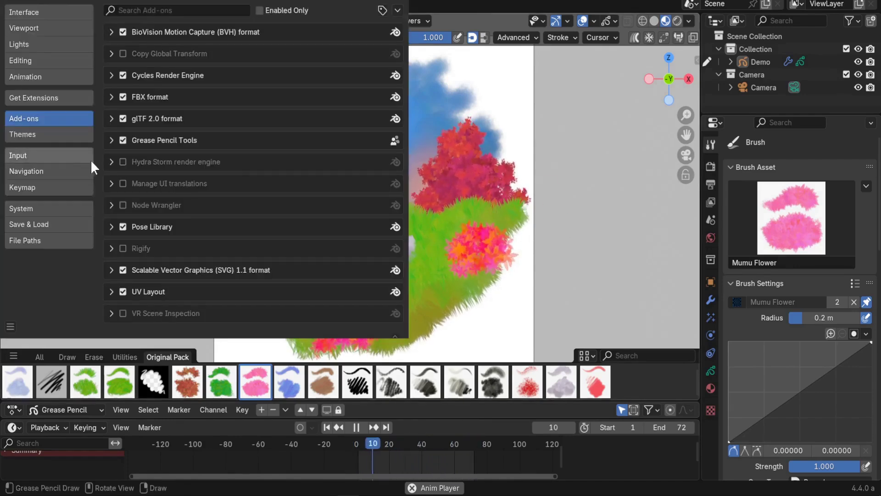
click(24, 242)
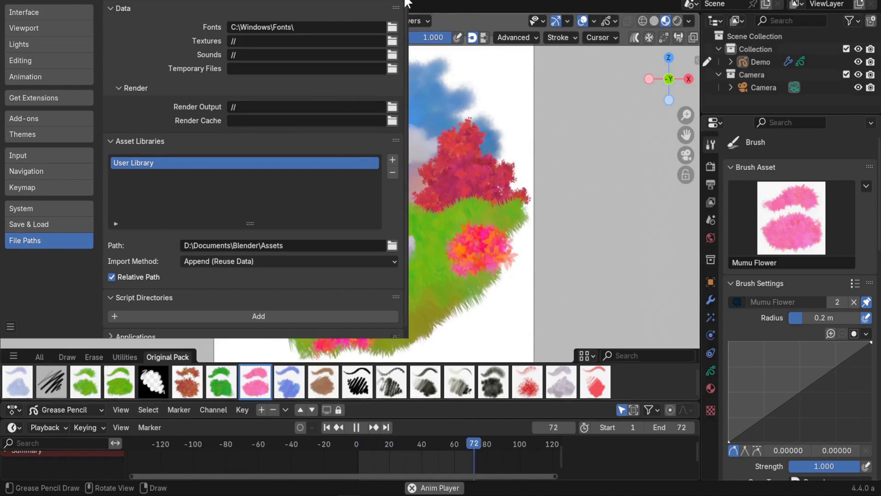
key(alt+F4)
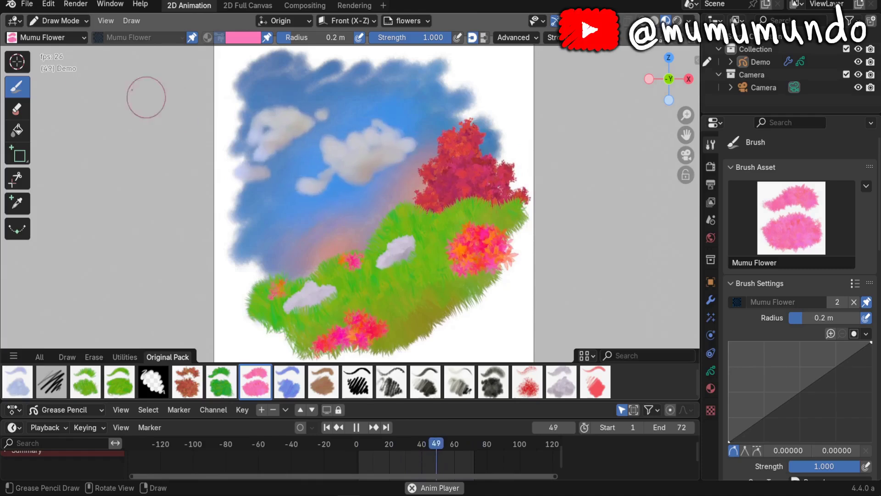
Append the Mumu Flower material from flower texture.blend into the scene
click(27, 3)
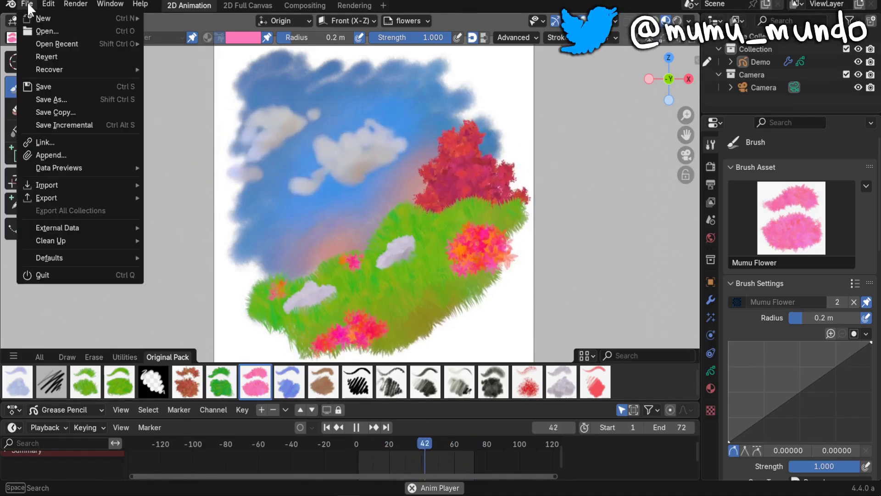
click(45, 151)
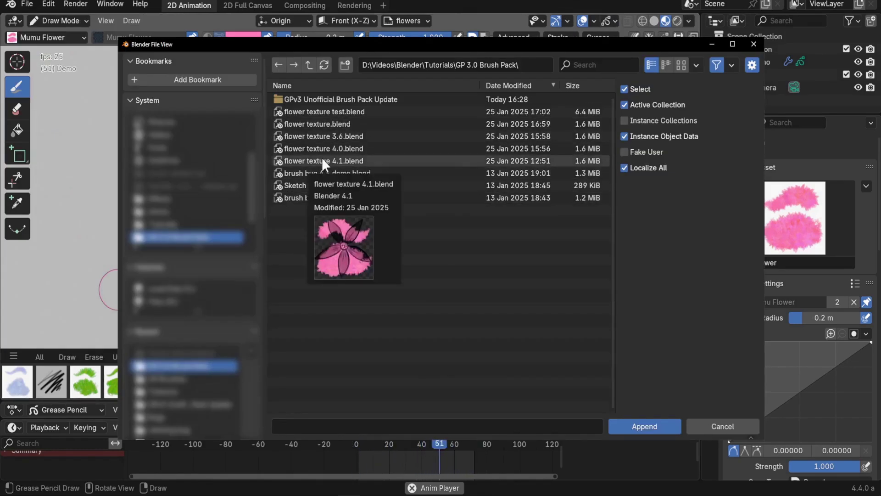
double_click(323, 124)
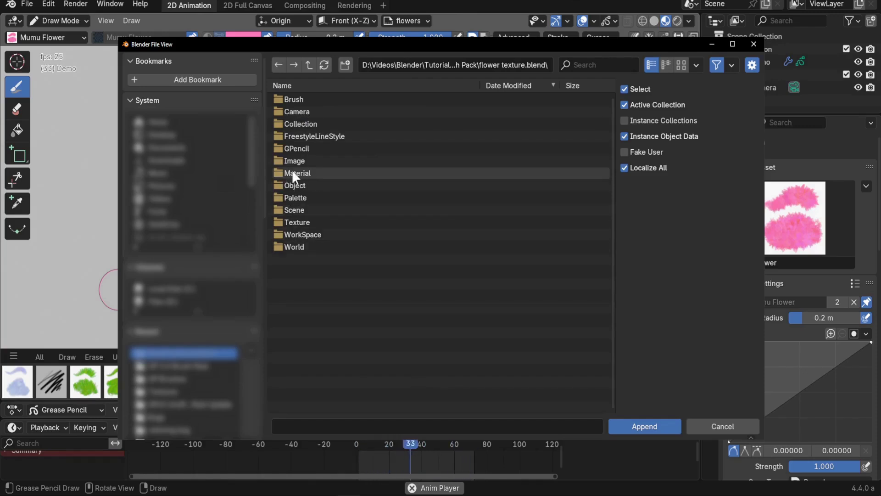
double_click(292, 173)
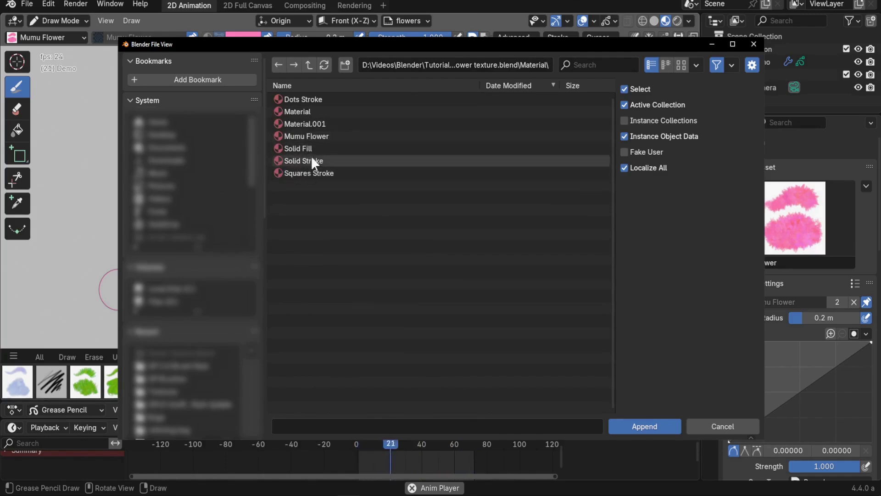
click(315, 136)
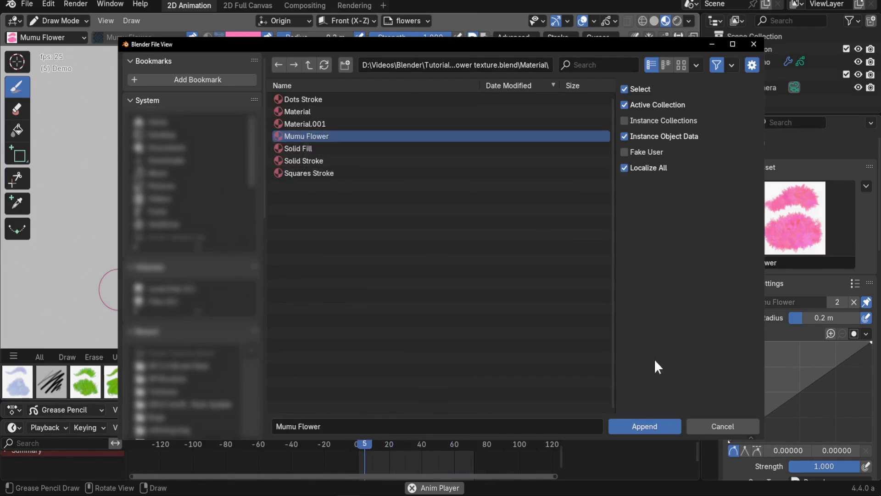
click(645, 426)
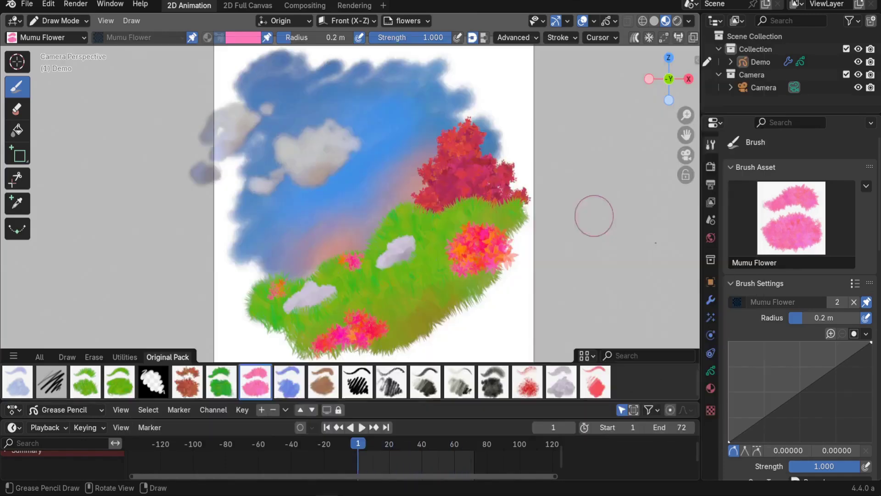
Add a new material slot to the Demo object holding the Mumu Flower material
click(711, 388)
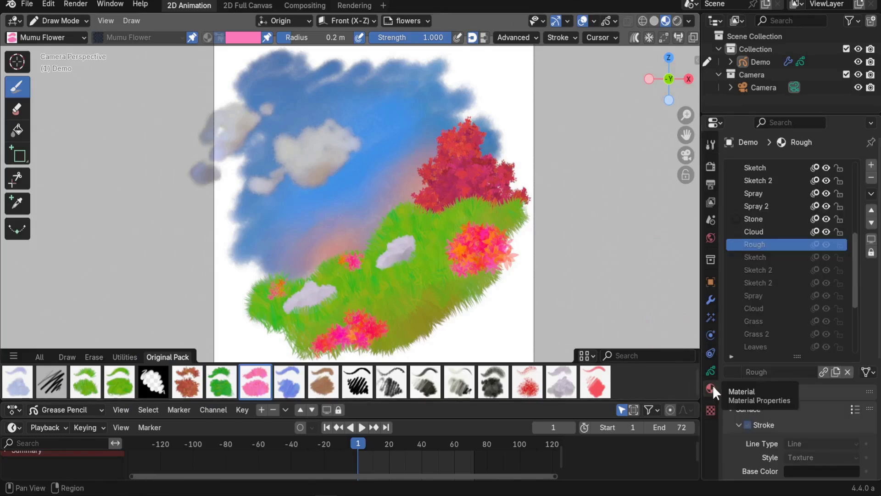
click(872, 167)
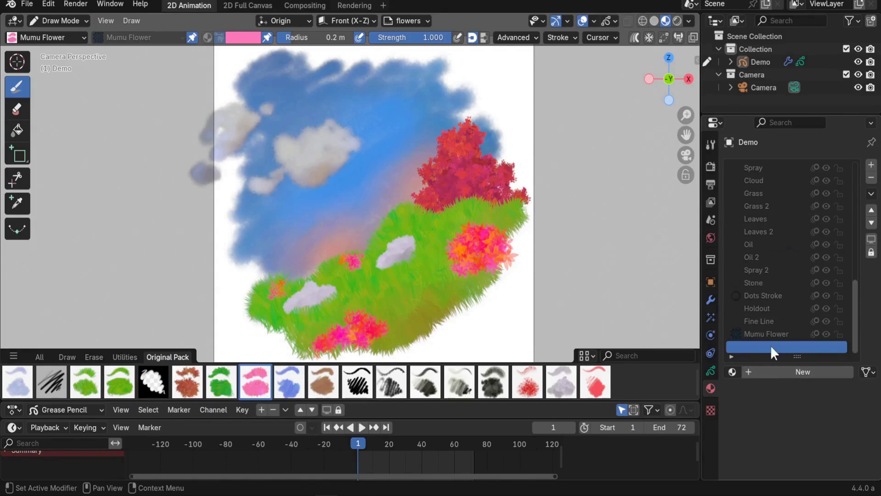
click(732, 372)
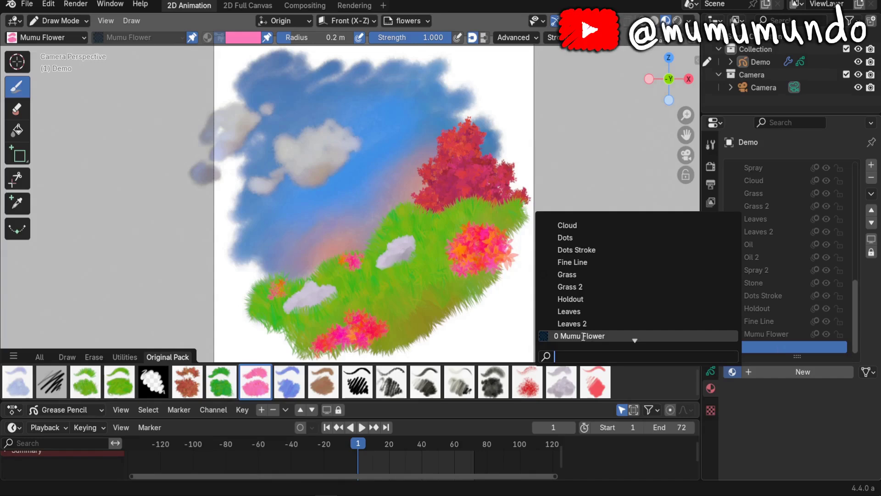
click(577, 336)
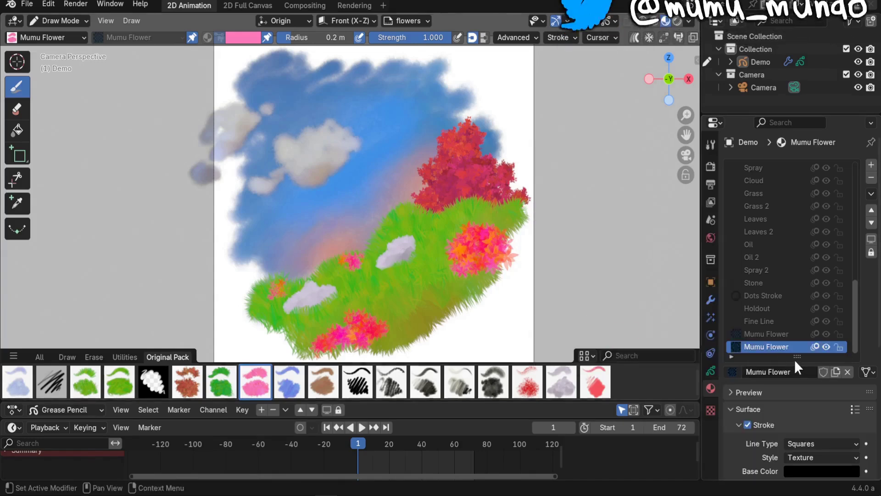
Return to the brush tool settings and play the flower animation
scroll(813, 211, up, 6)
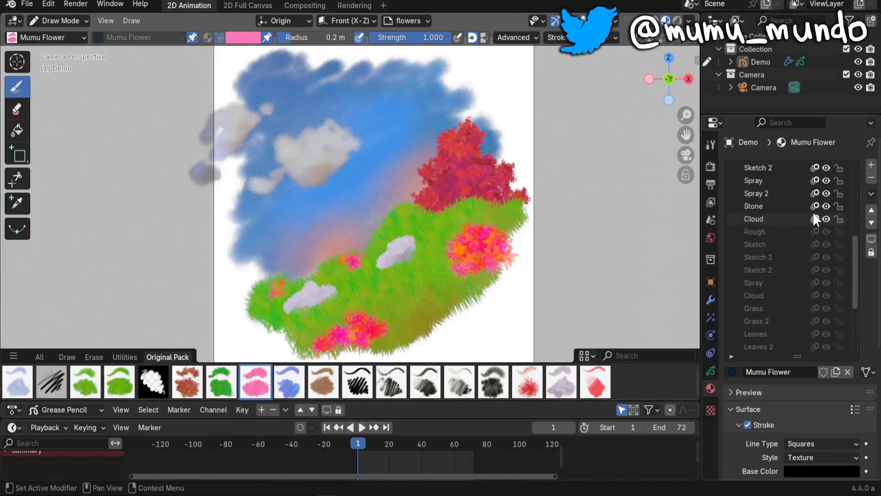
scroll(780, 225, down, 6)
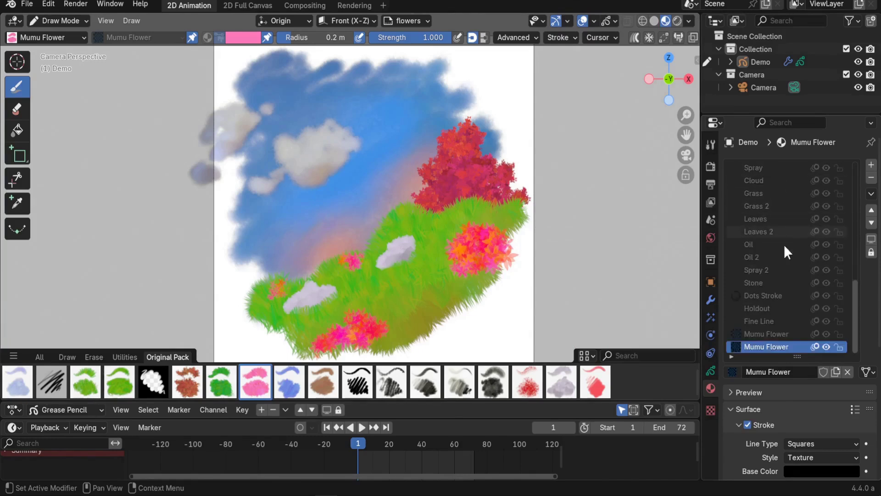
click(711, 144)
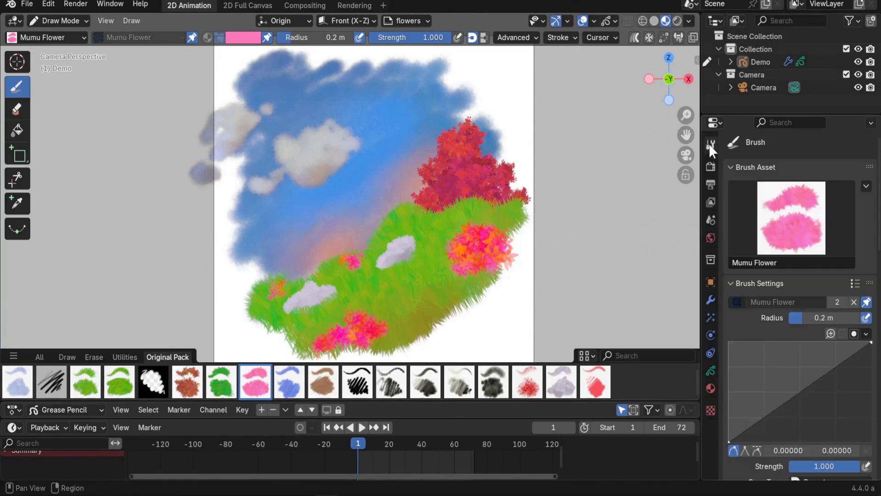
key(space)
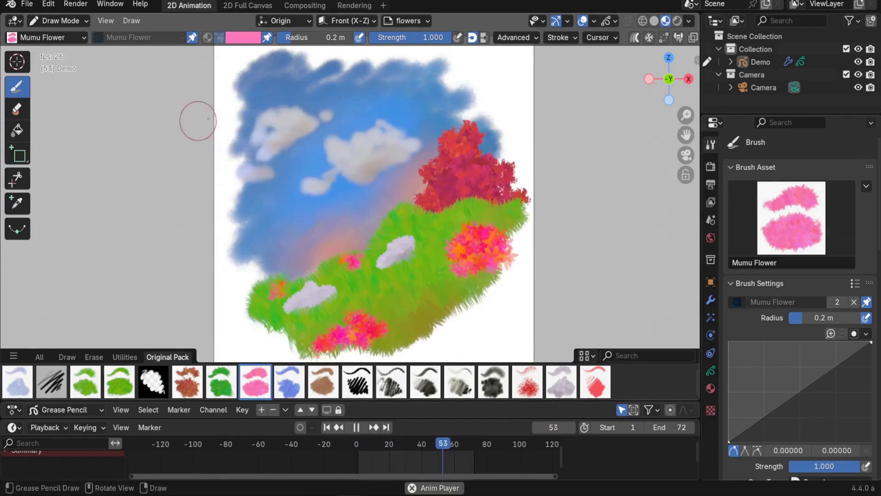
Stop playback and make Pen the active brush from the full brush library
key(space)
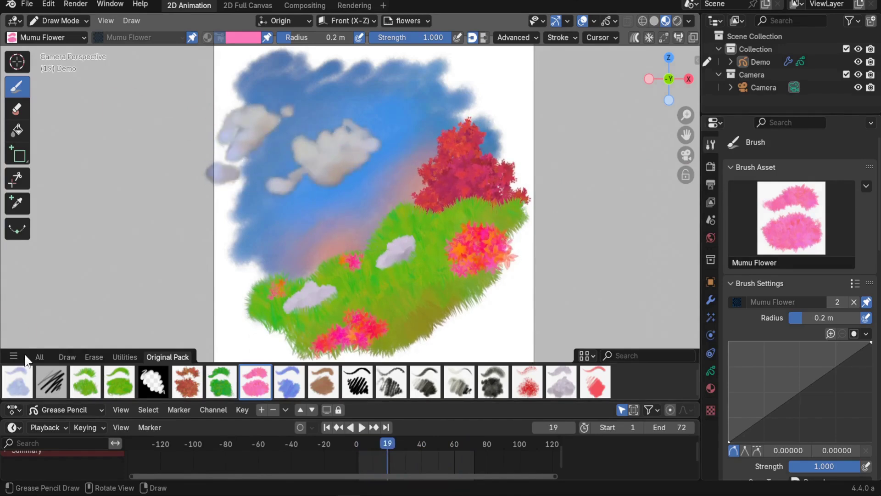
click(39, 357)
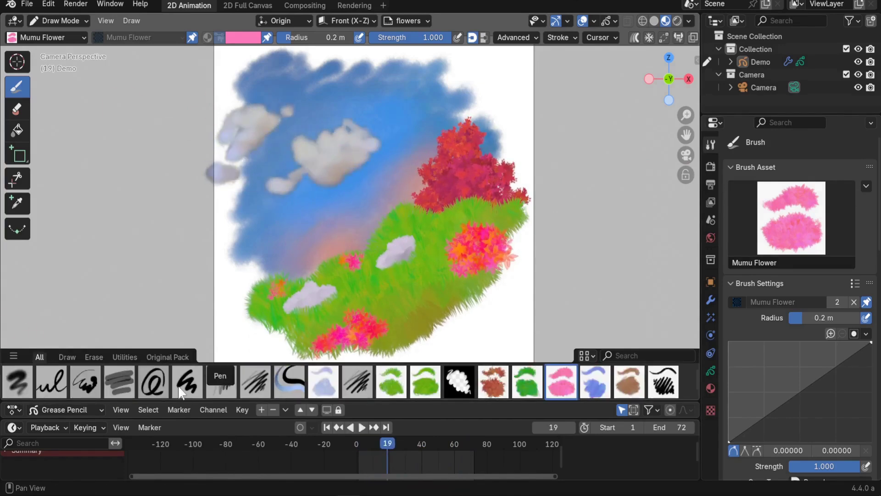
click(182, 392)
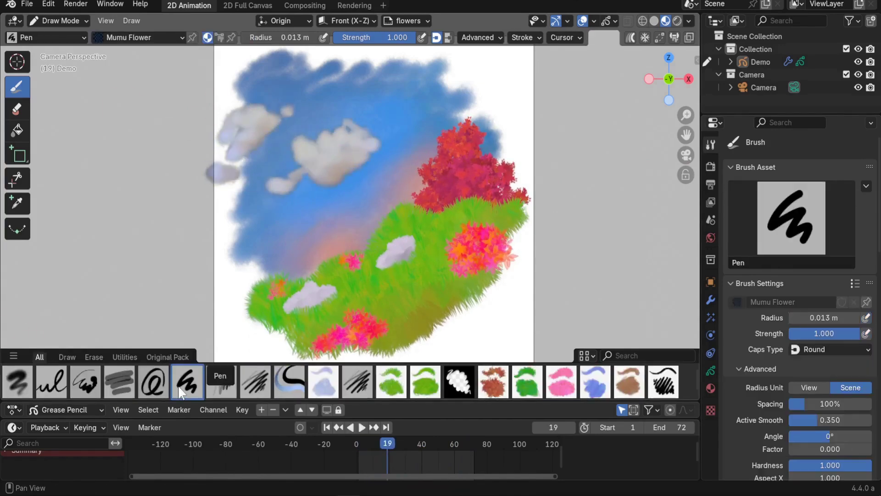
Duplicate the Pen brush asset and save the copy as 'Whatever'
click(866, 186)
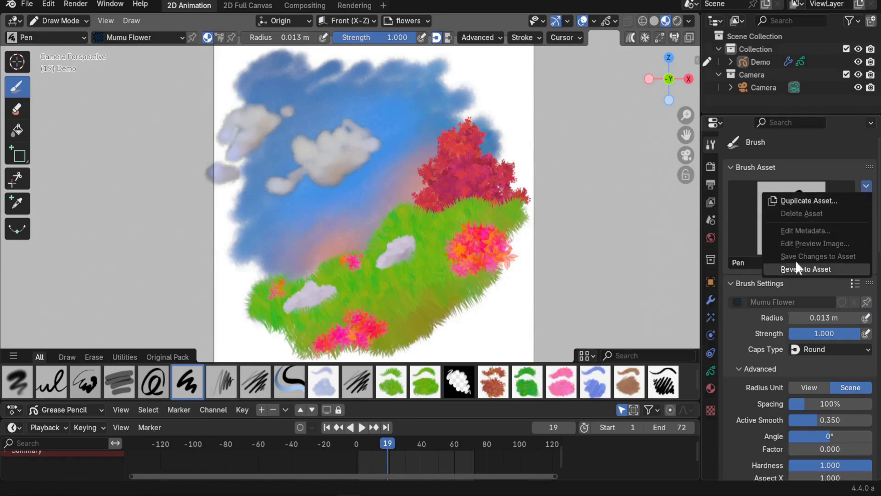
click(825, 198)
right_click(817, 194)
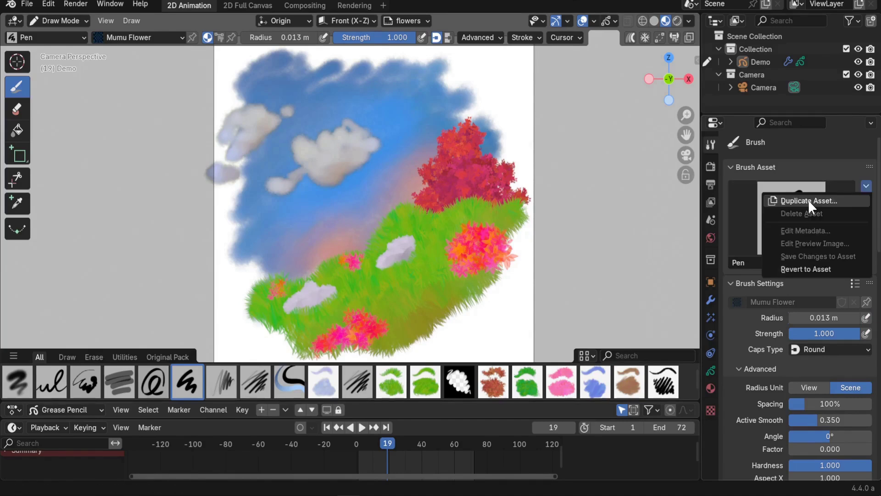
click(808, 200)
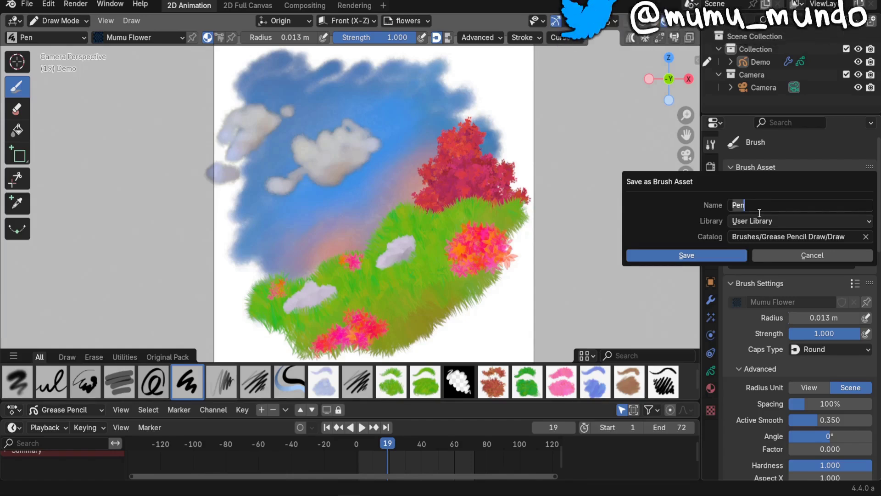
text(Whatever)
click(724, 257)
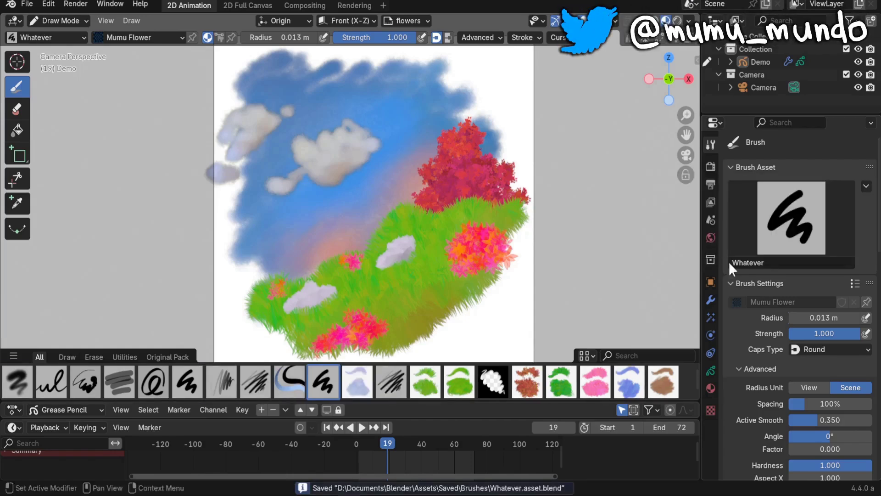
click(866, 188)
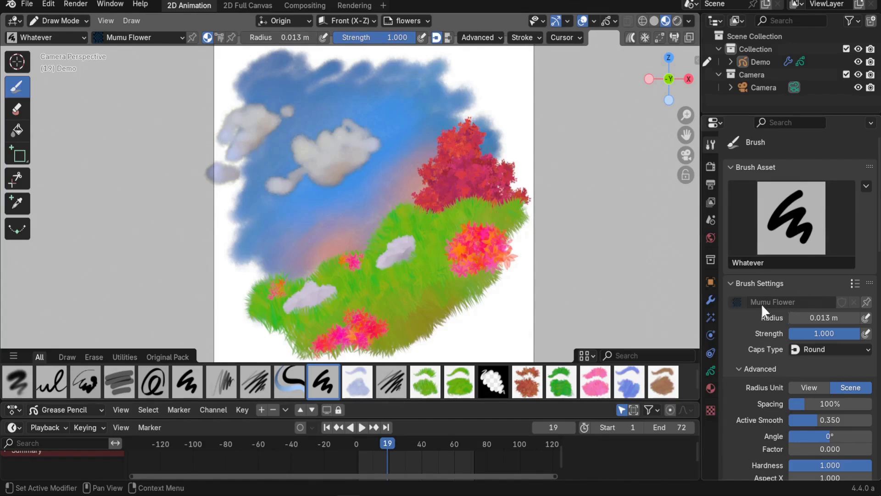
scroll(762, 305, down, 4)
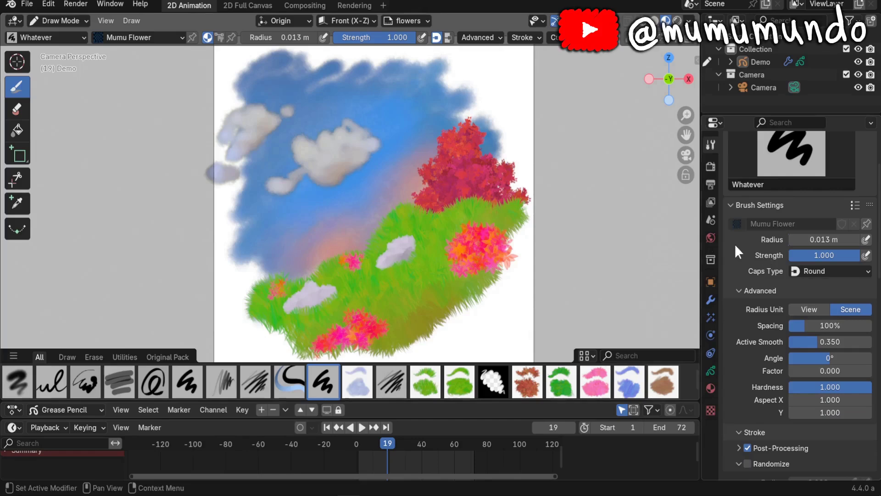
Tile the Blender 4.2 window on the left and widen its Properties area
key(super+shift+s)
drag(878, 491, 445, 1)
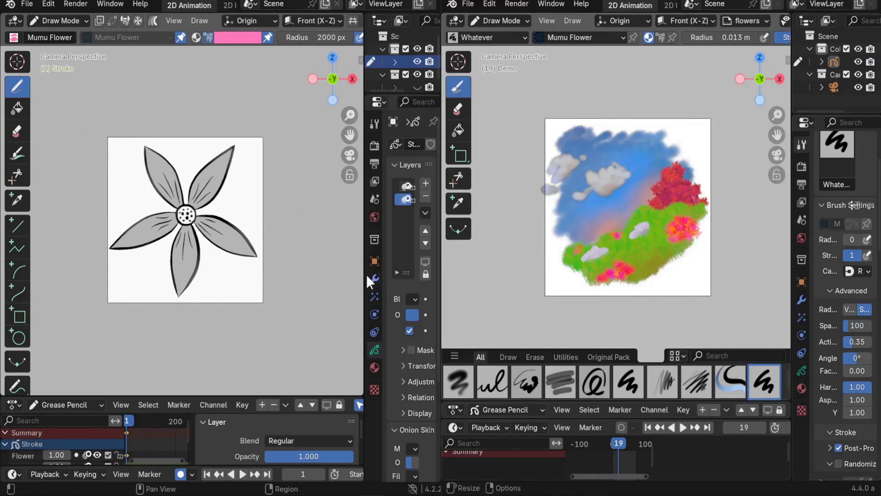
drag(367, 274, 274, 275)
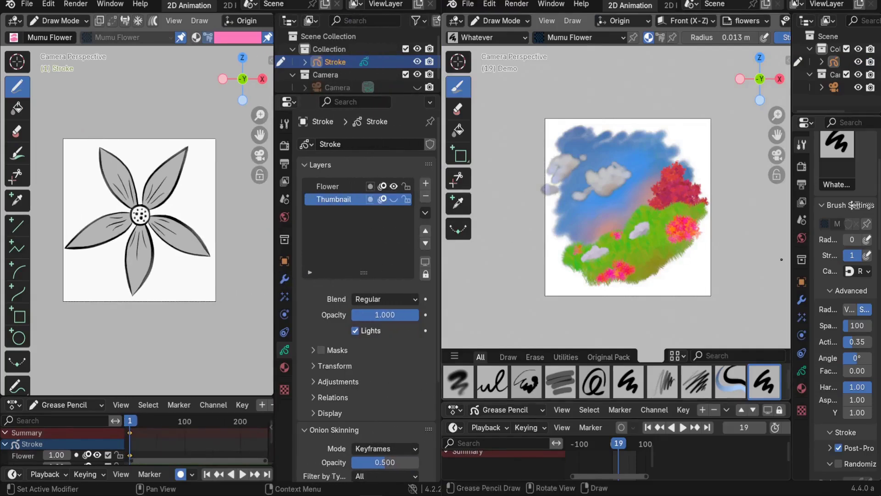
drag(707, 264, 703, 265)
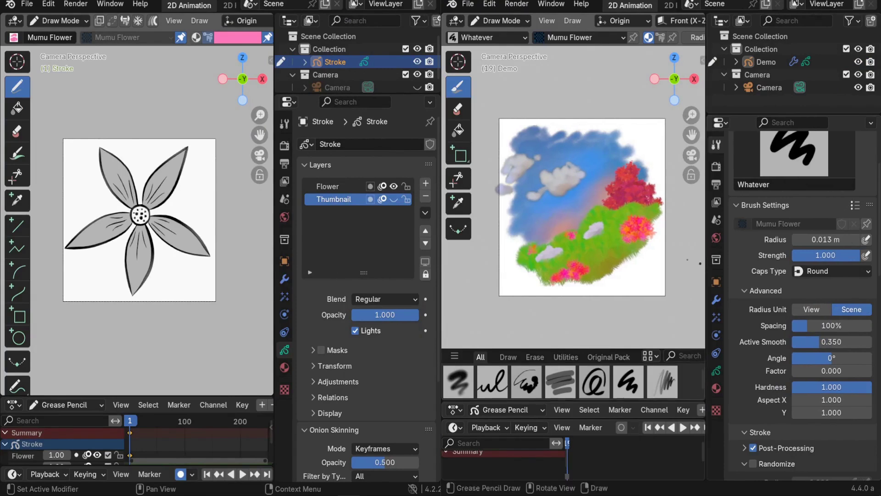
Show the original Mumu Flower brush's tool settings in the 4.2 window
click(284, 123)
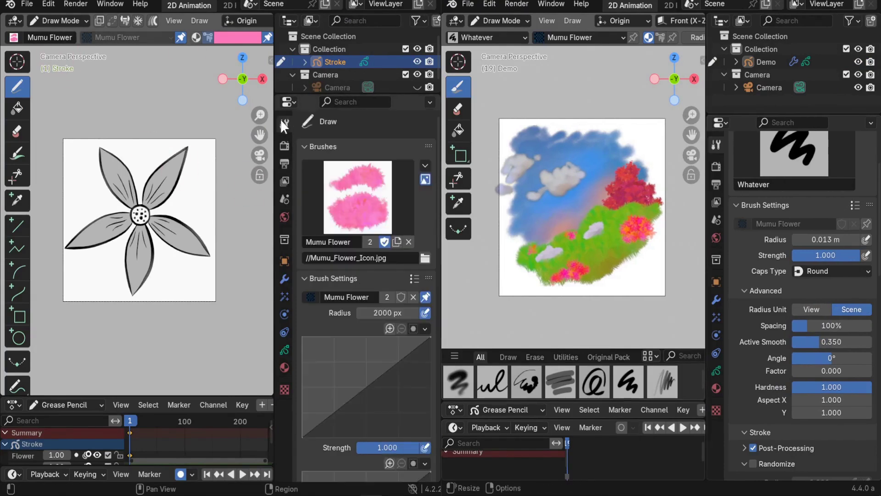
scroll(349, 306, down, 4)
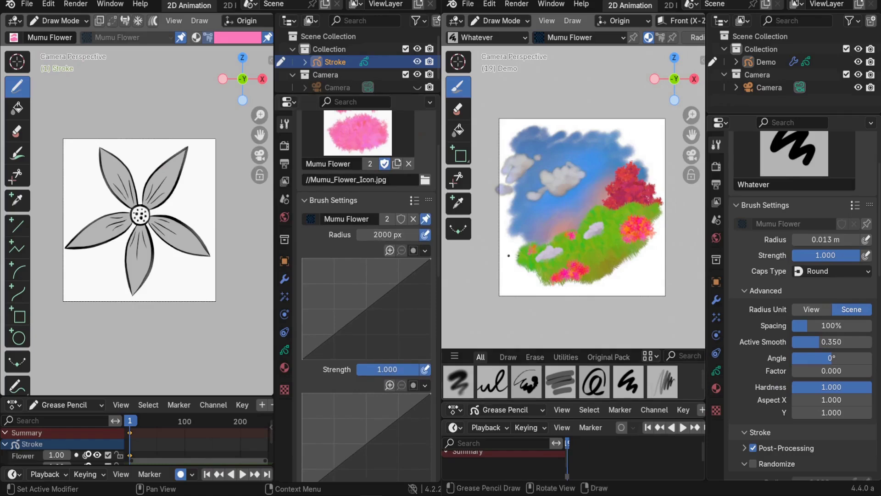
scroll(557, 252, up, 1)
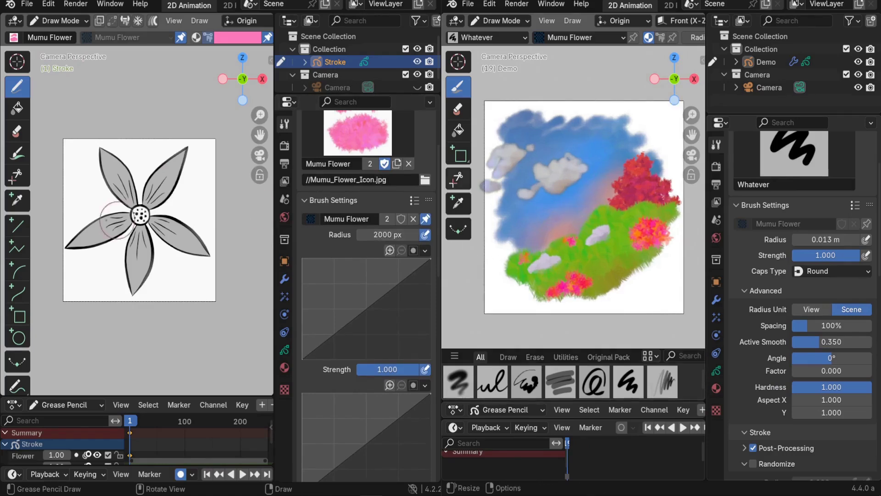
scroll(173, 274, up, 1)
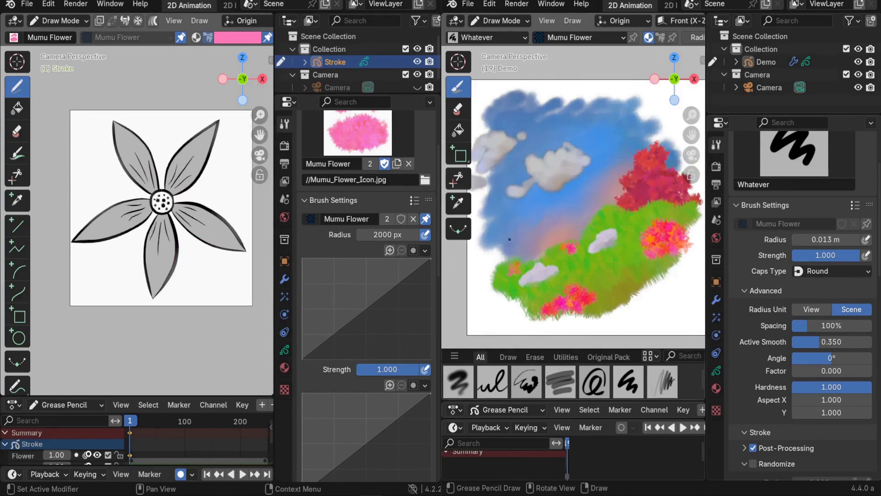
scroll(124, 234, up, 1)
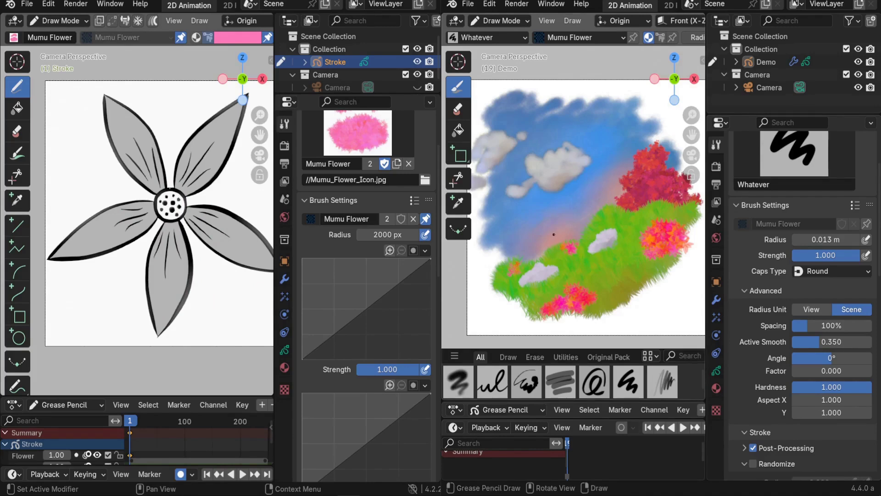
Resize the Whatever brush radius with F, from 0.91 m to 0.53 m, ending at 0.48 m
key(f)
click(578, 237)
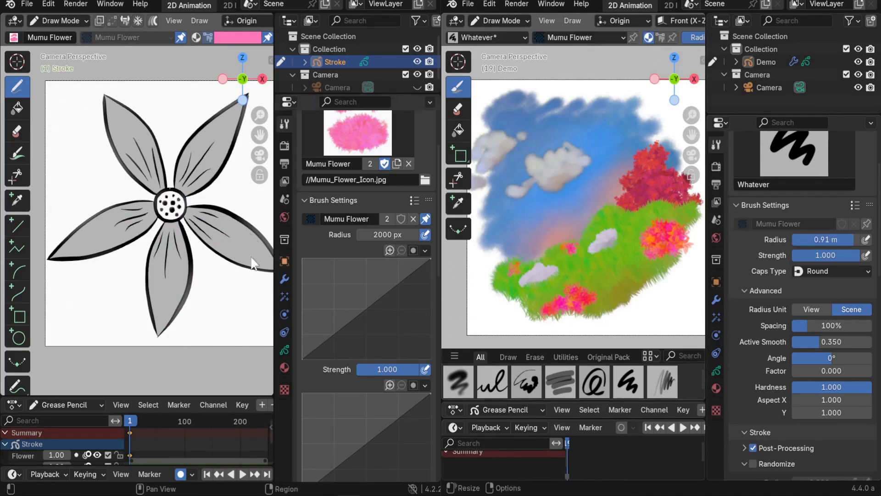
key(f)
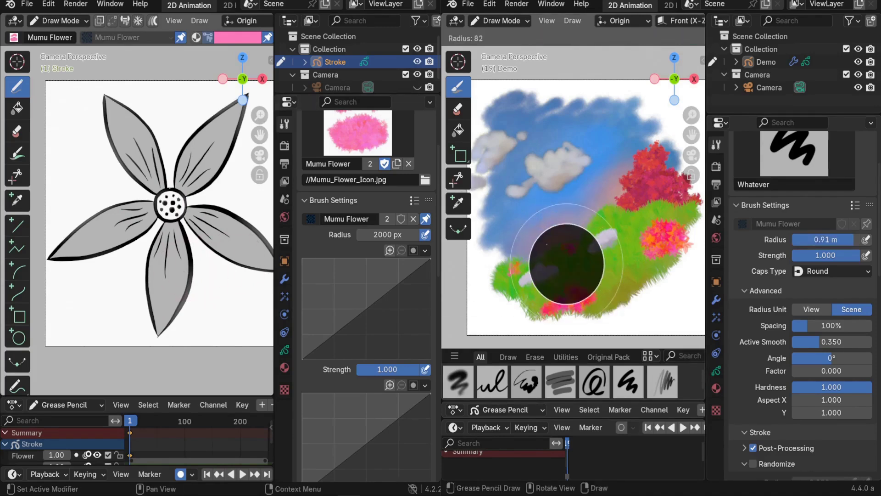
click(601, 257)
key(f)
click(583, 305)
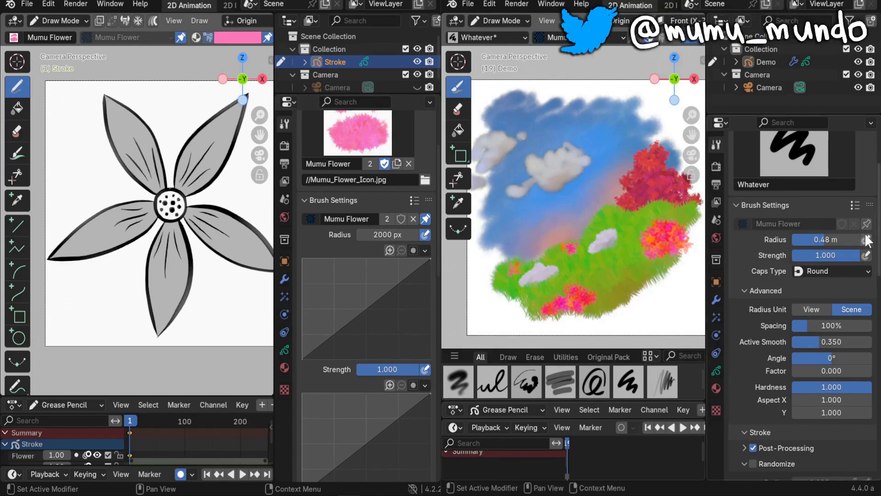
Inspect the original brush's radius pressure curve and read its middle and end point values
scroll(335, 302, down, 3)
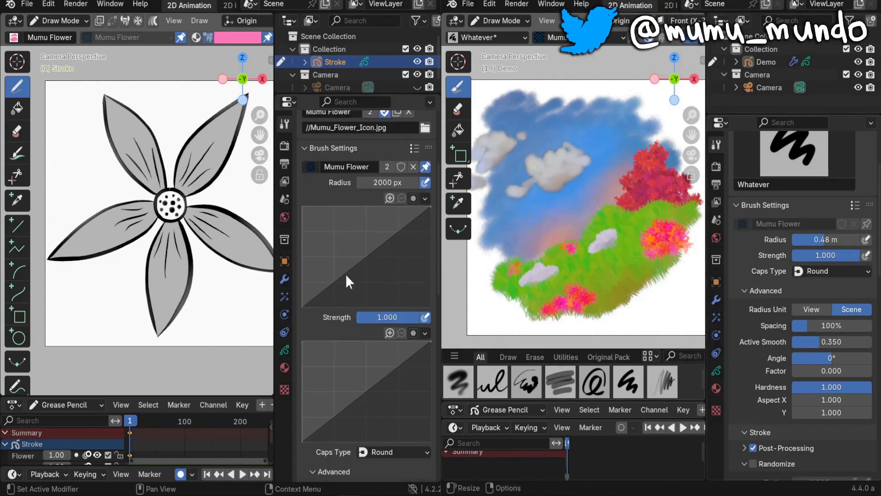
scroll(345, 273, down, 2)
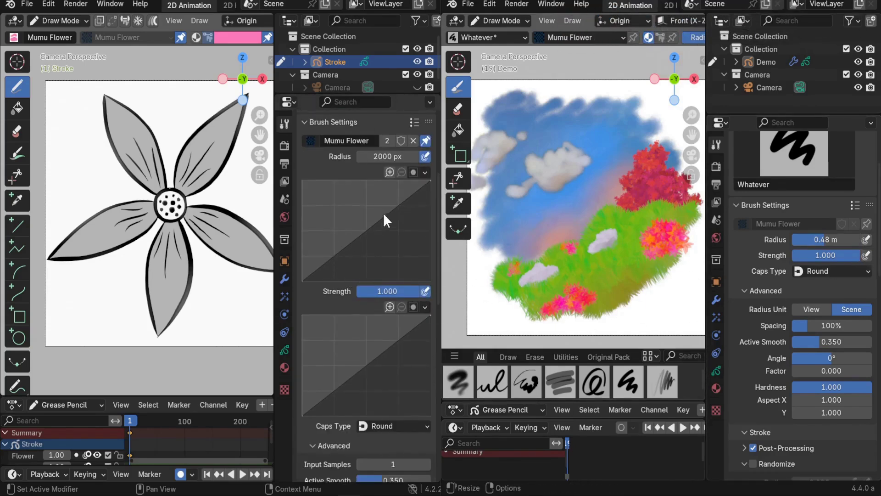
click(366, 231)
drag(367, 230, 381, 247)
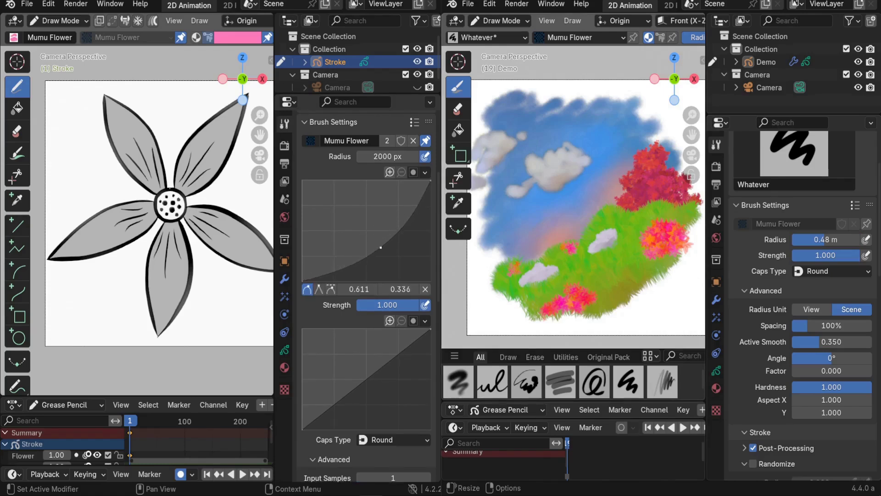
drag(429, 180, 431, 201)
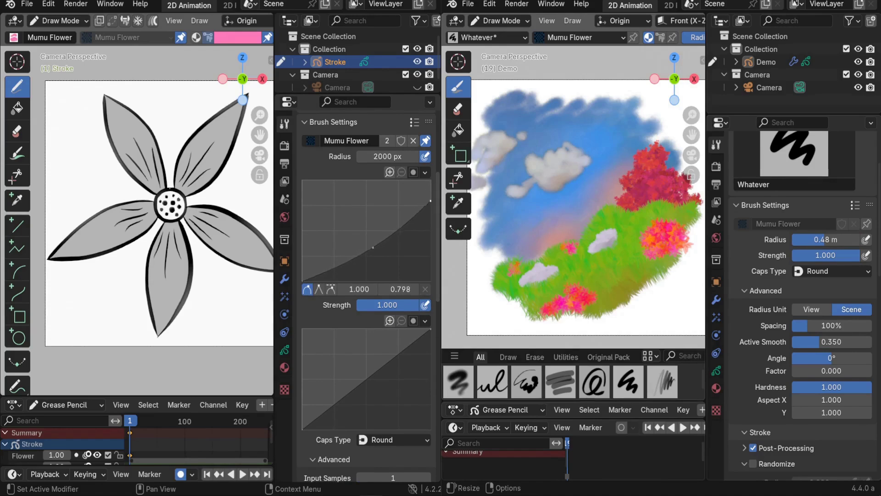
click(374, 246)
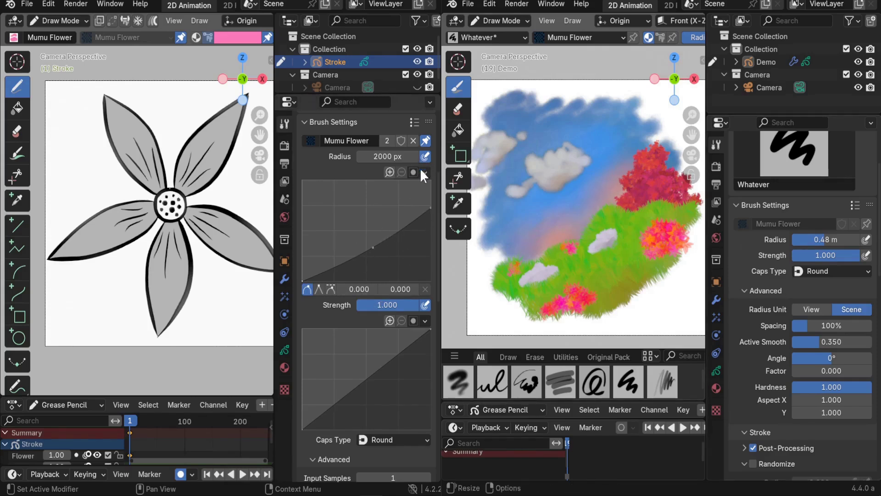
Enable radius pen pressure on Whatever and add a curve midpoint at 0.4950, 0.5000
click(866, 240)
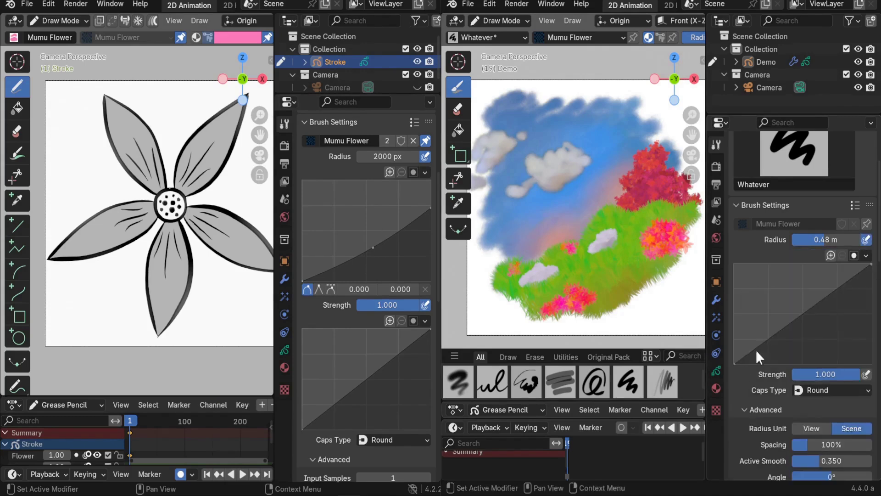
click(802, 313)
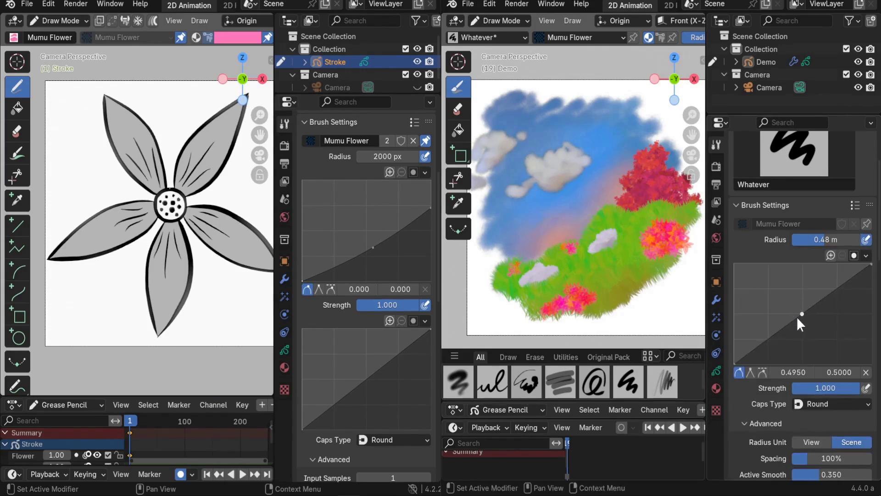
click(431, 208)
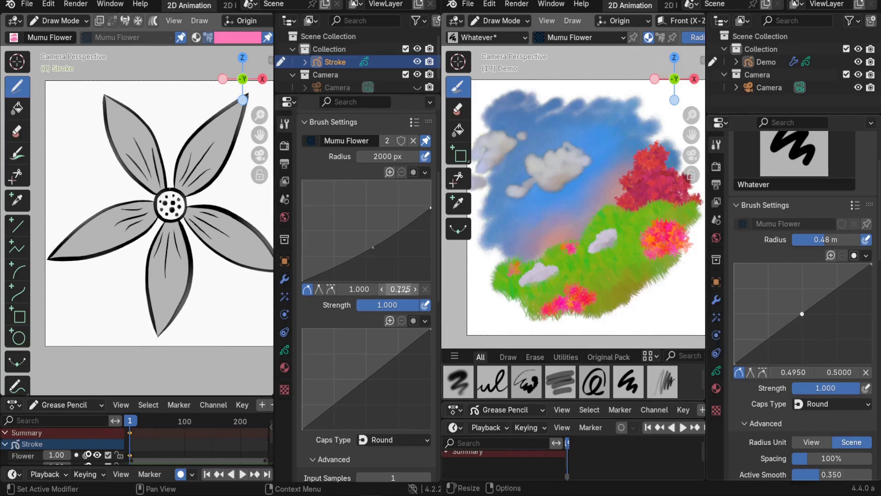
click(871, 265)
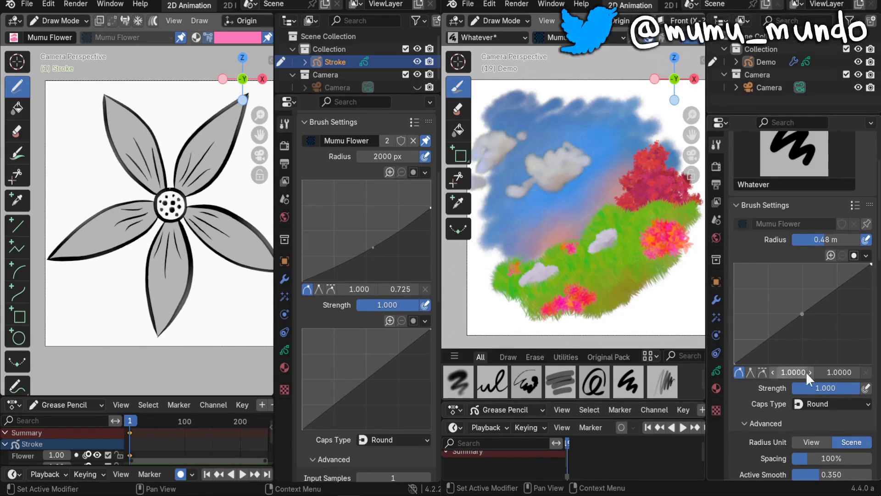
click(373, 248)
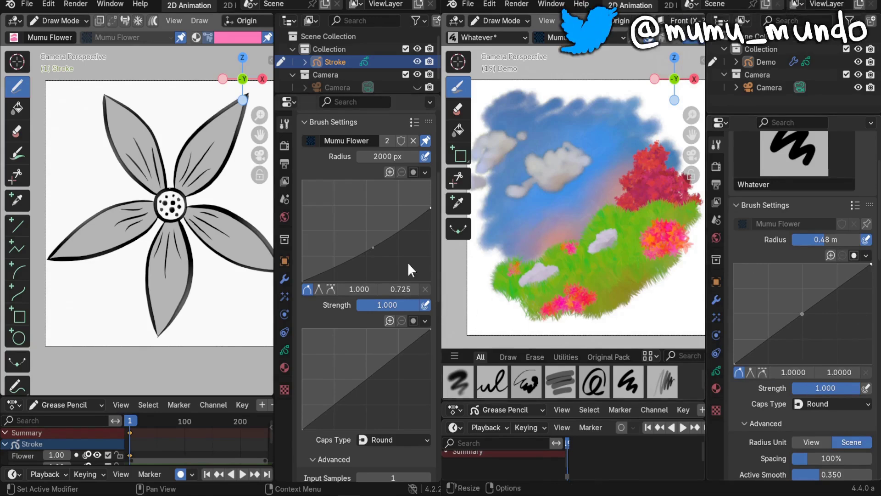
click(802, 314)
click(307, 288)
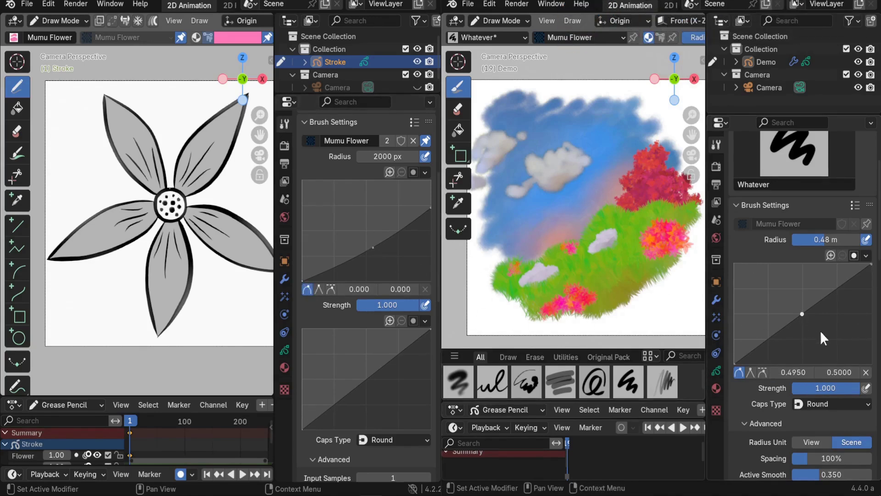
scroll(844, 321, down, 6)
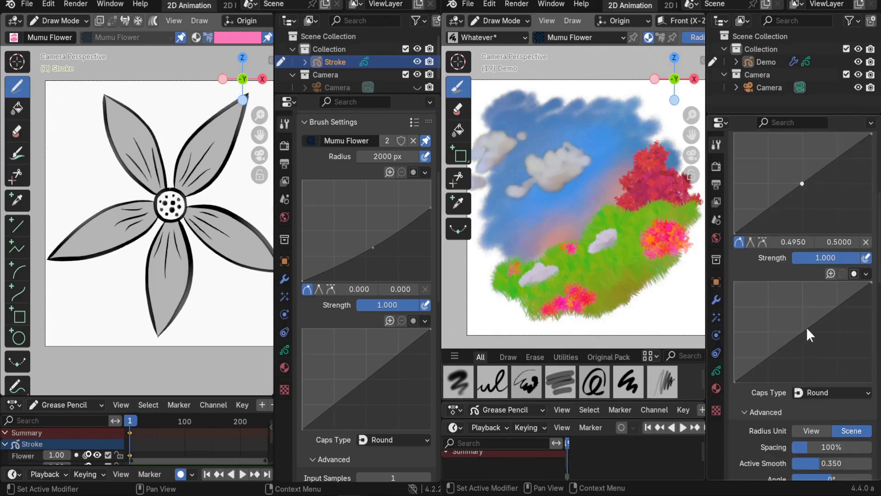
Expand the original brush's Stroke panel and the Whatever brush's Post-Processing panel
scroll(375, 264, down, 10)
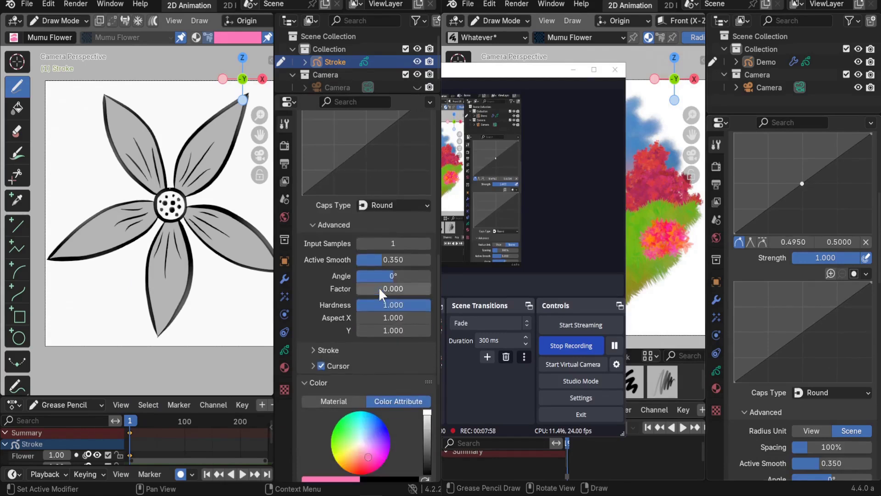
scroll(807, 331, down, 8)
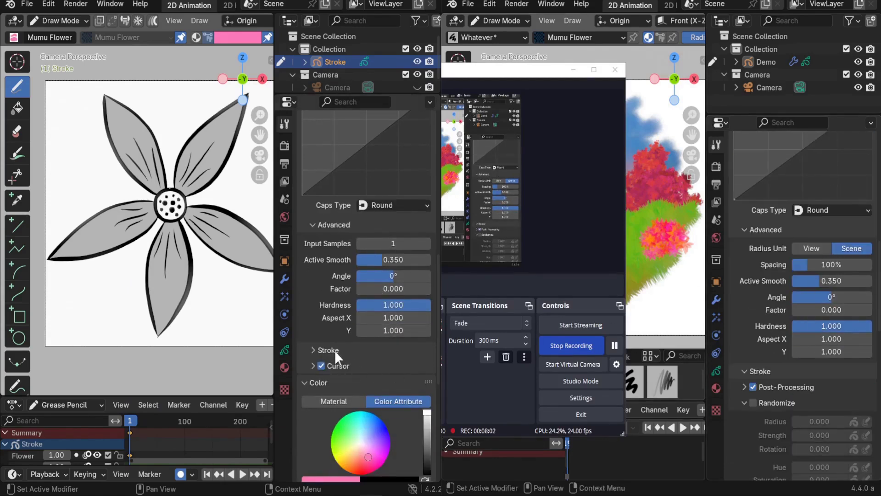
click(313, 350)
scroll(359, 326, down, 3)
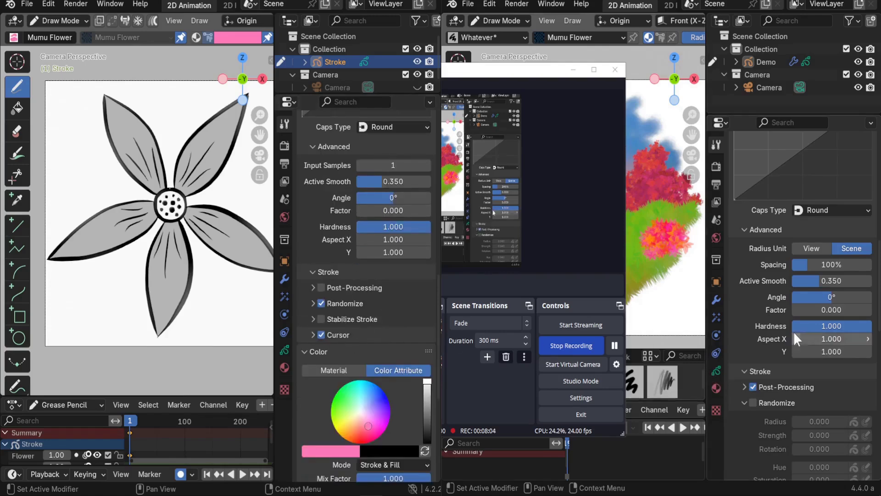
scroll(794, 331, down, 6)
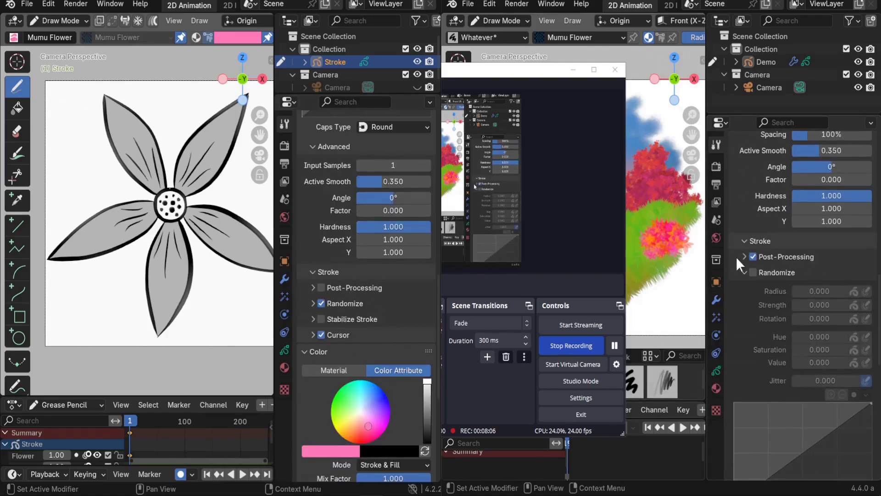
click(744, 257)
Expand the original brush's Post-Processing and Randomize panels, showing Radius 0.500, Jitter 0.346
scroll(776, 313, down, 3)
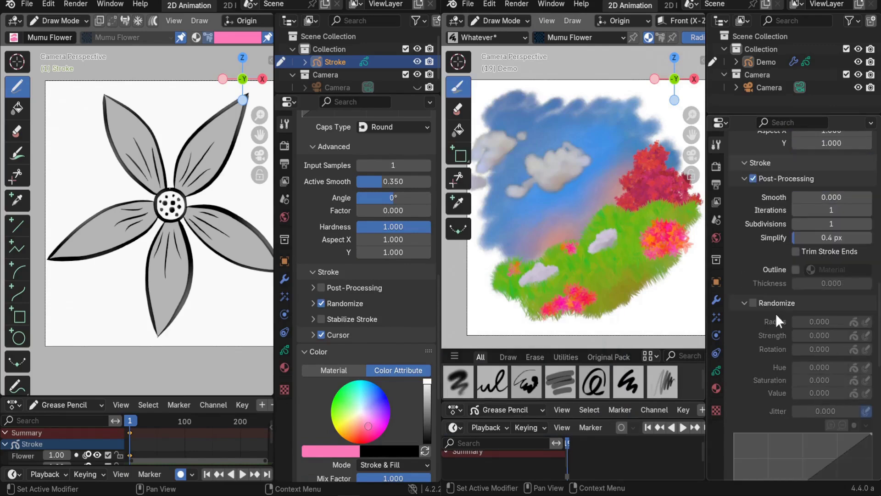
click(315, 287)
scroll(324, 325, down, 3)
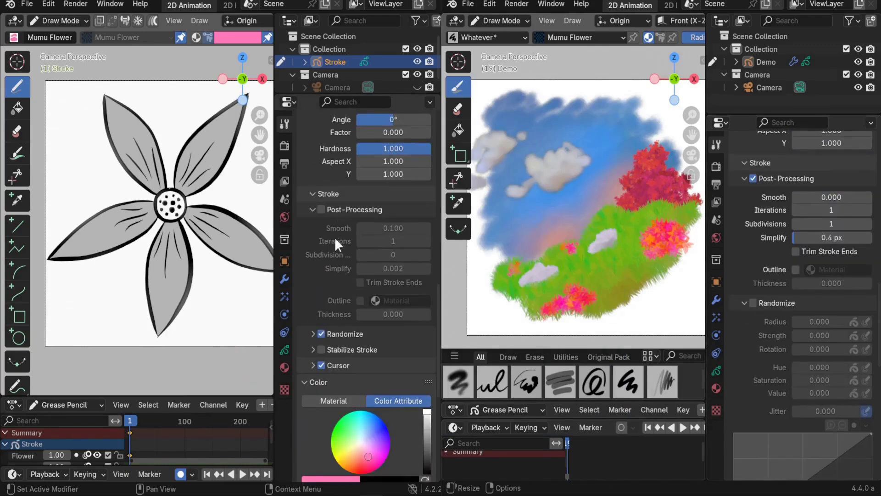
click(316, 334)
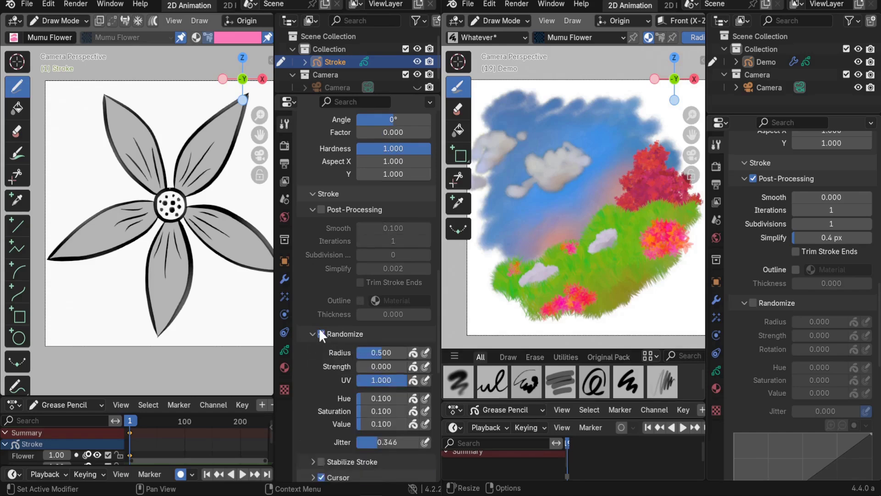
scroll(319, 327, down, 2)
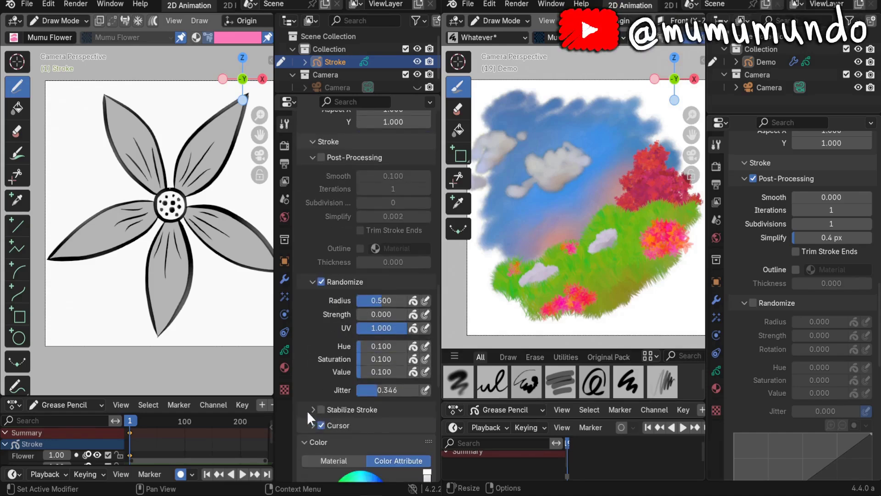
scroll(780, 299, down, 5)
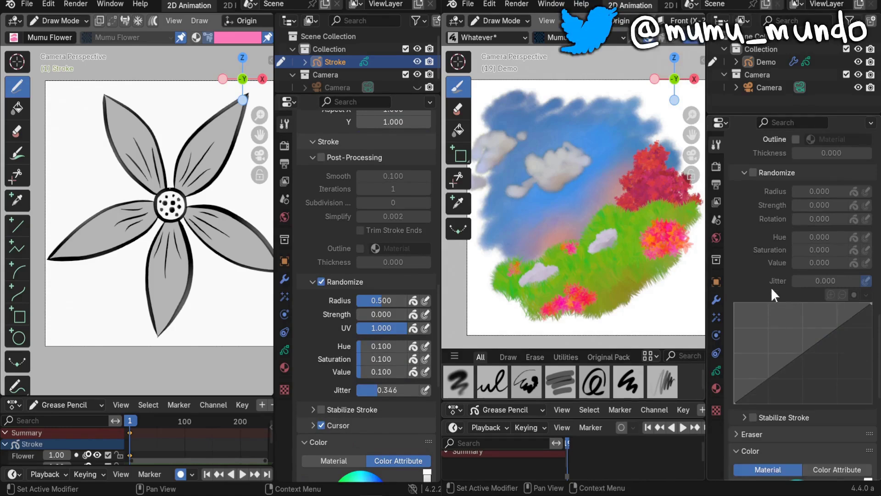
scroll(335, 390, up, 1)
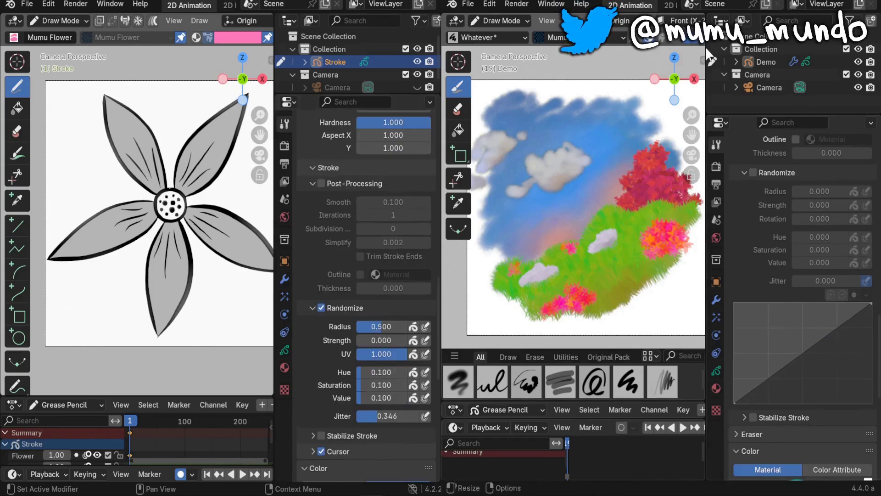
Switch the Whatever brush to Color Attribute painting
middle_drag(260, 44, 137, 41)
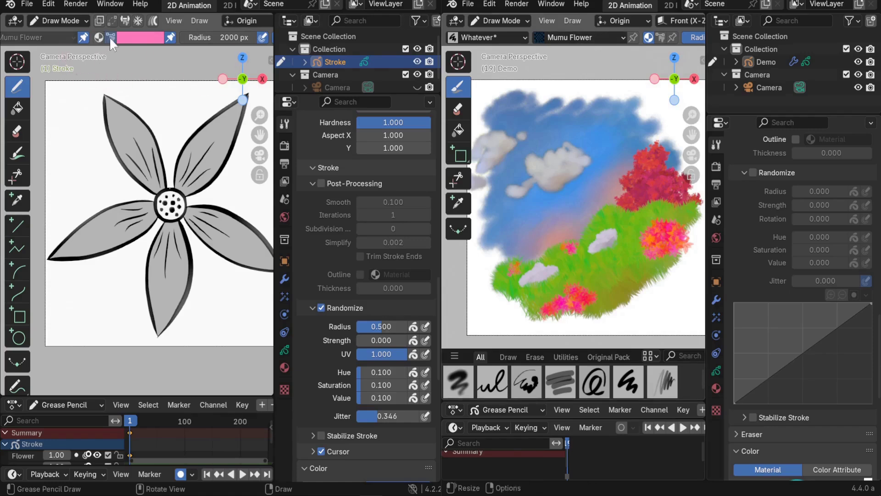
middle_drag(661, 39, 624, 40)
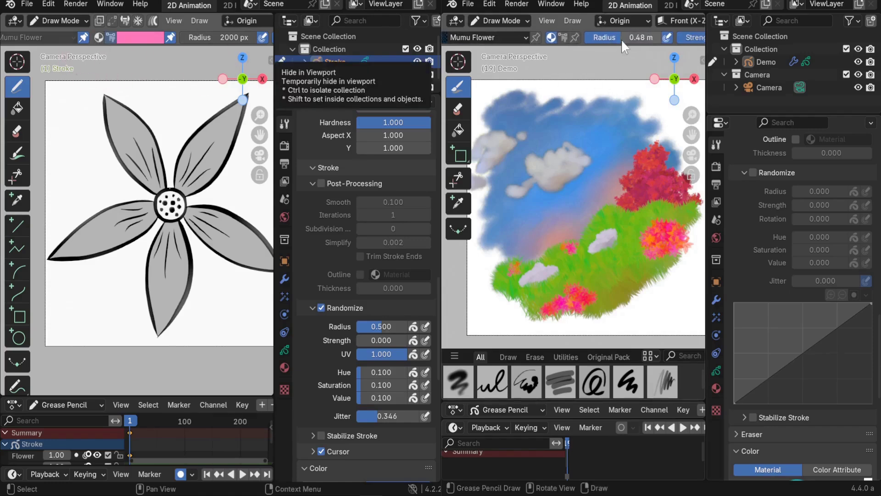
click(563, 39)
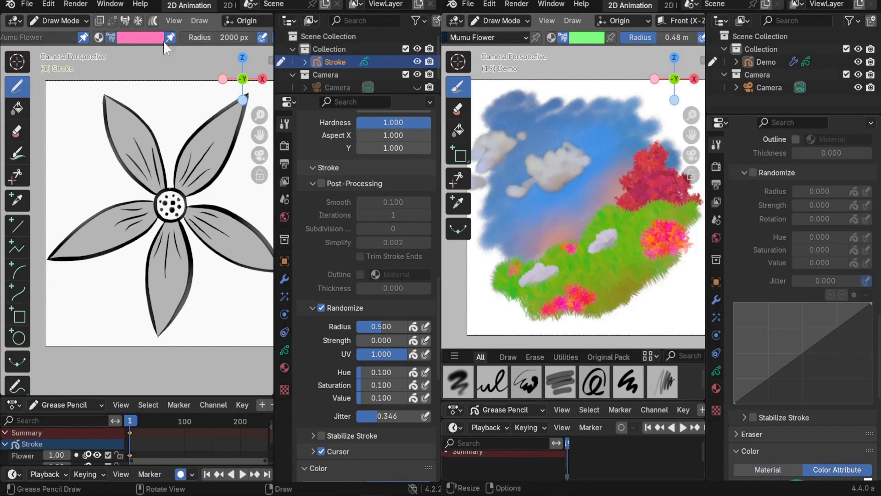
Copy the original brush's pink swatch onto the Whatever brush, replacing the green
mouse_move(138, 38)
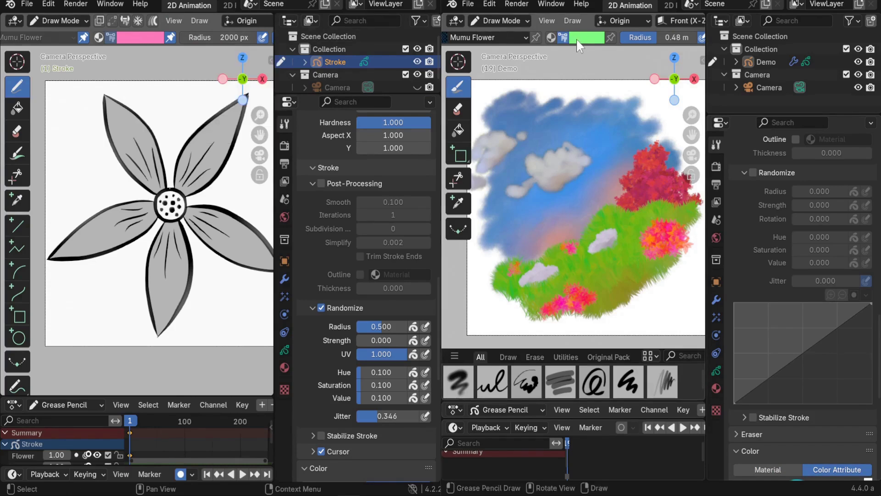
mouse_move(577, 40)
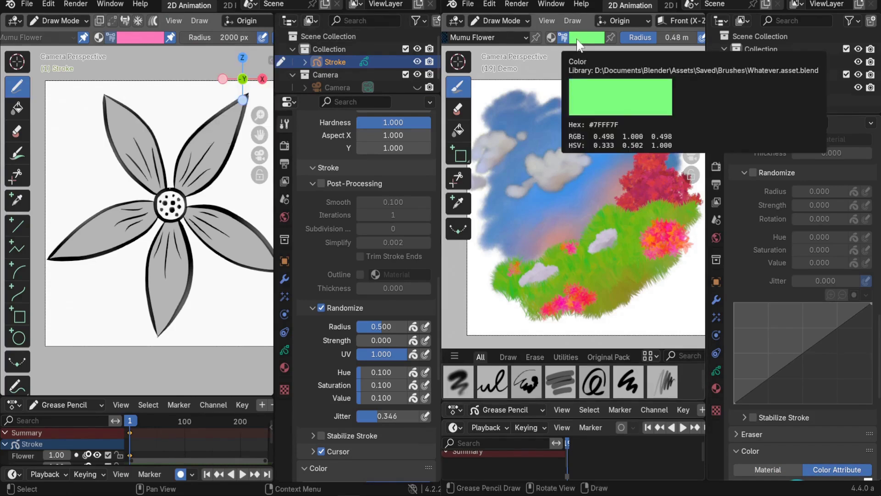
key(ctrl+v)
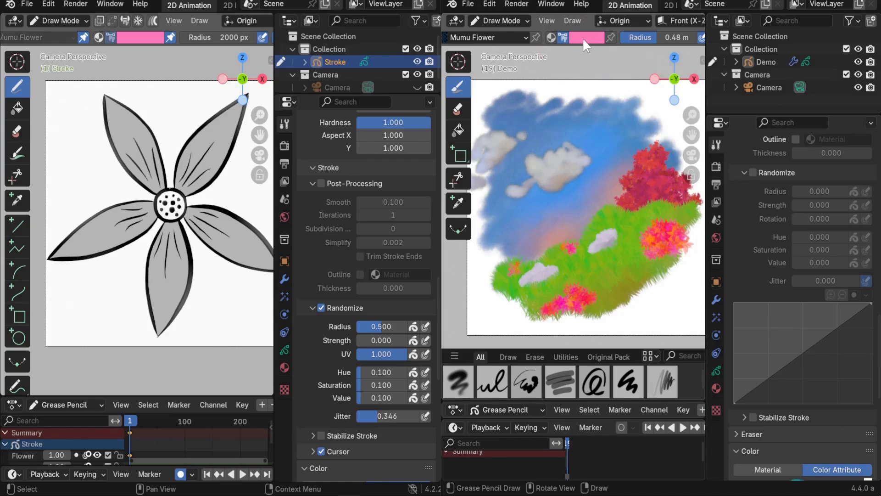
scroll(775, 230, up, 15)
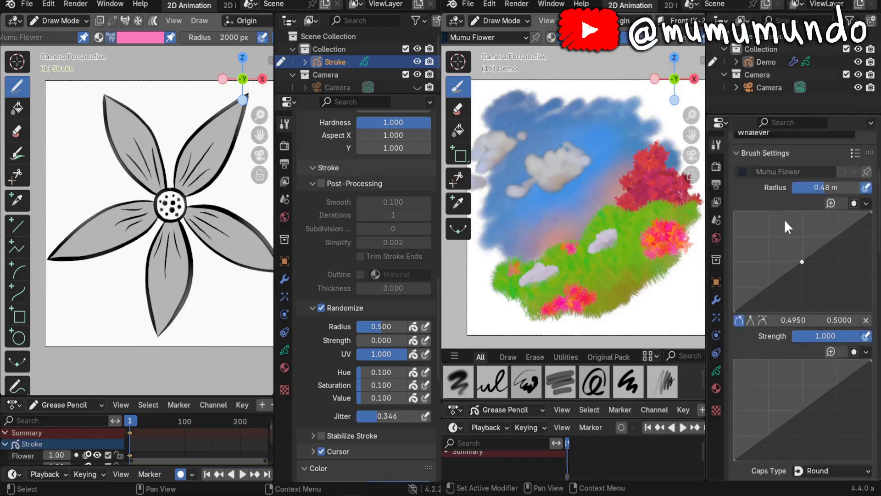
scroll(786, 221, up, 5)
click(866, 186)
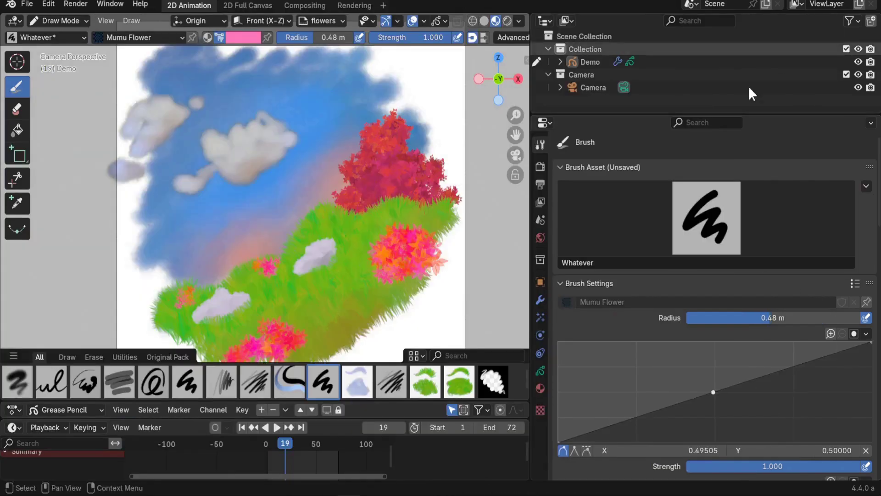
Widen the drawing viewport and play the flower animation
drag(531, 244, 759, 244)
key(space)
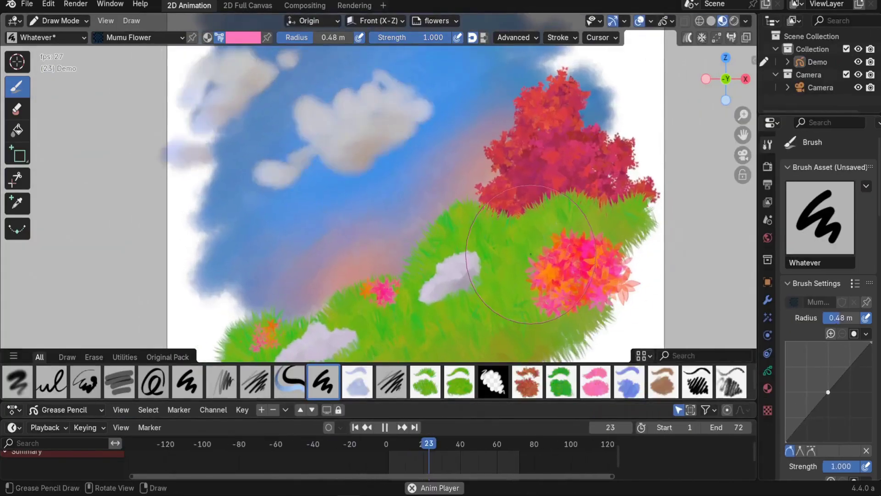